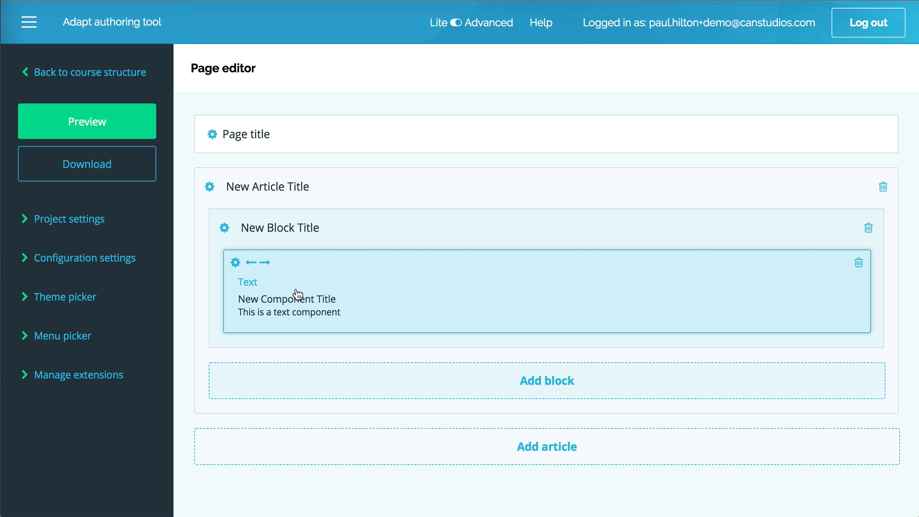
Step: Preview the course, view its page from beginning to end, and close the preview
left_click(69, 131)
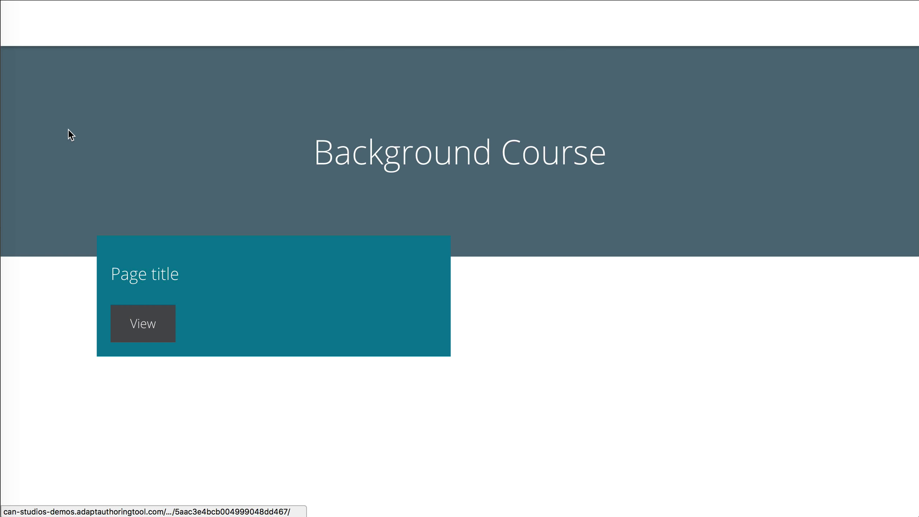
left_click(145, 332)
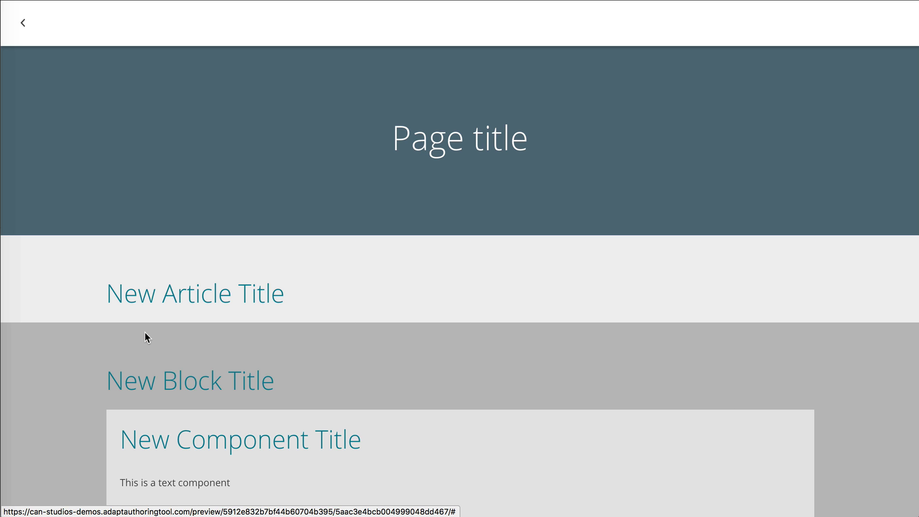
scroll(144, 332, "down", 1)
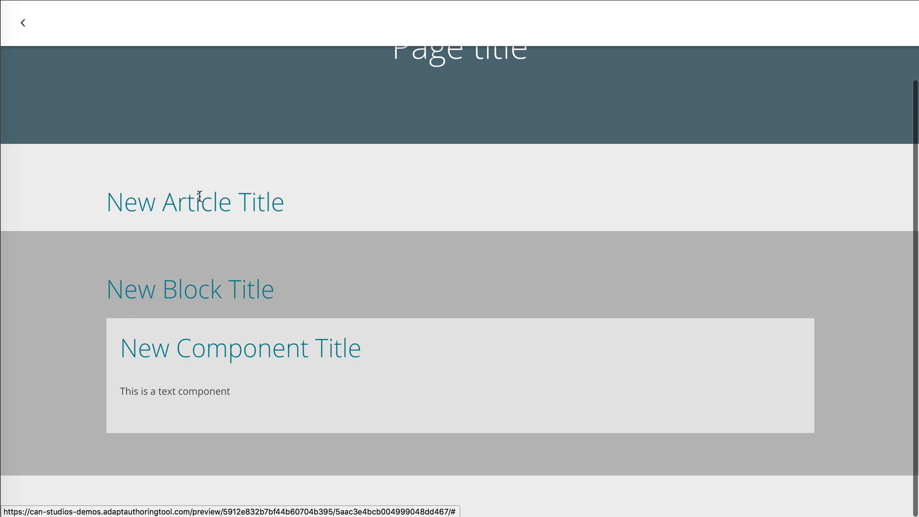
scroll(380, 131, "up", 3)
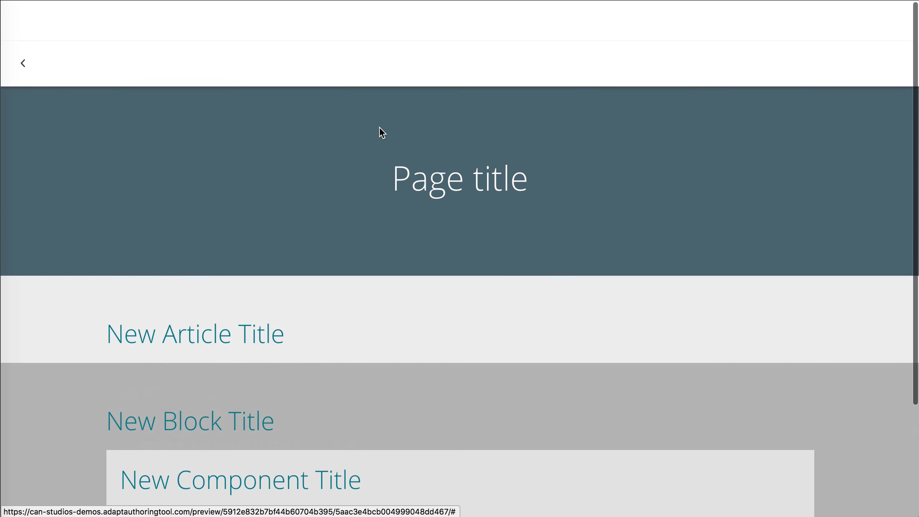
key("super+w")
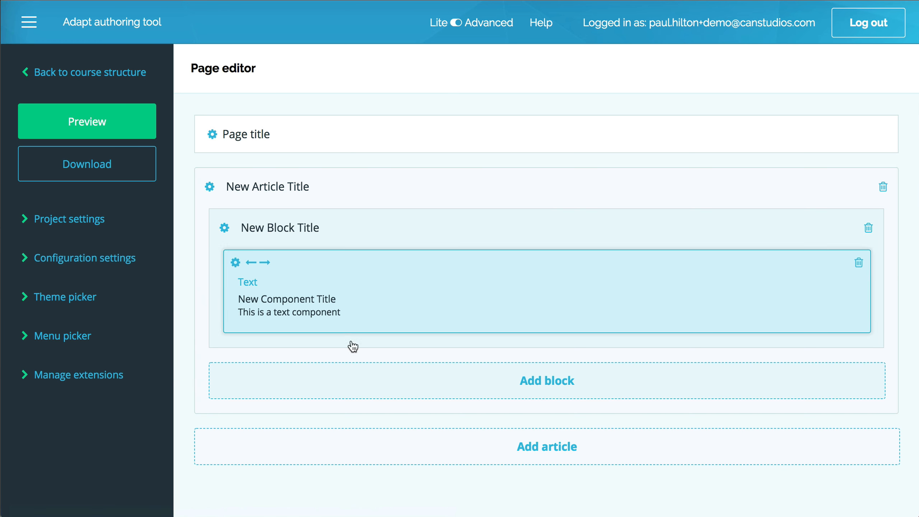
Step: Add a second block to New Article Title and place a full-width Text Input component in it
left_click(539, 378)
left_click(461, 424)
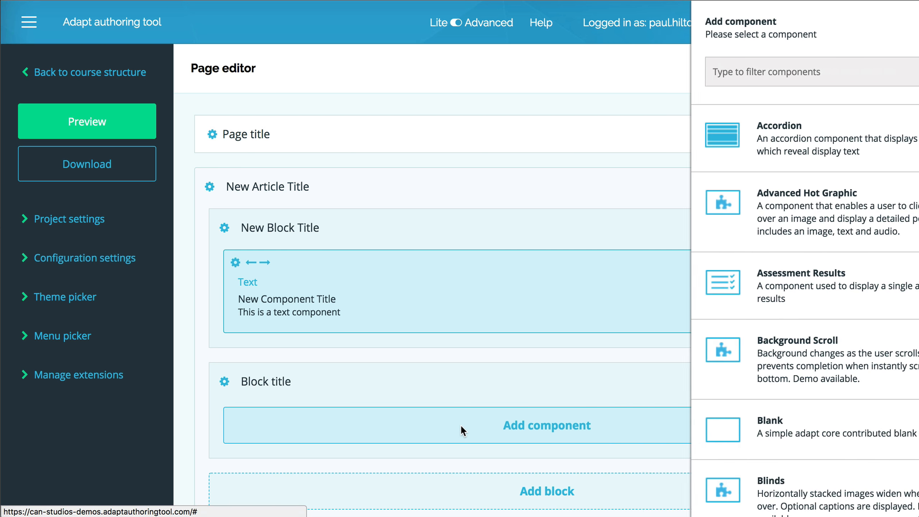
scroll(782, 440, "down", 1)
scroll(782, 440, "down", 10)
scroll(781, 440, "up", 4)
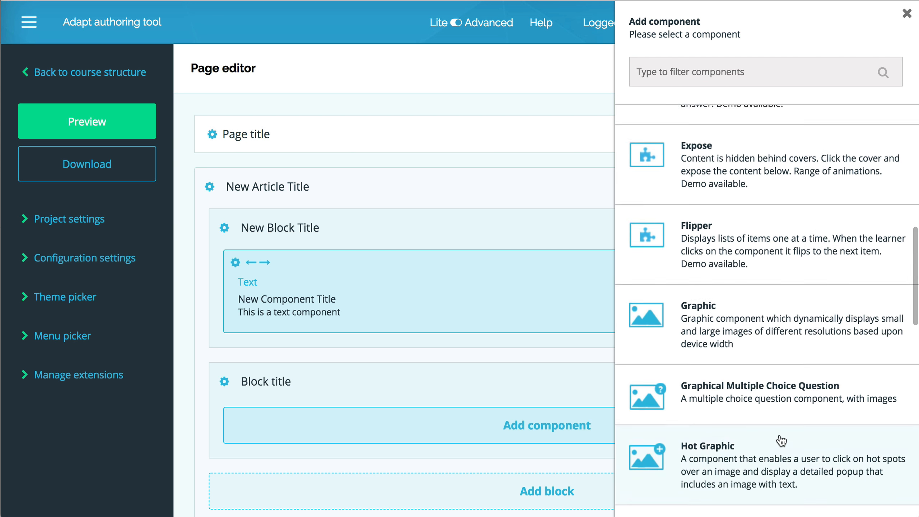
scroll(782, 440, "down", 15)
left_click(735, 415)
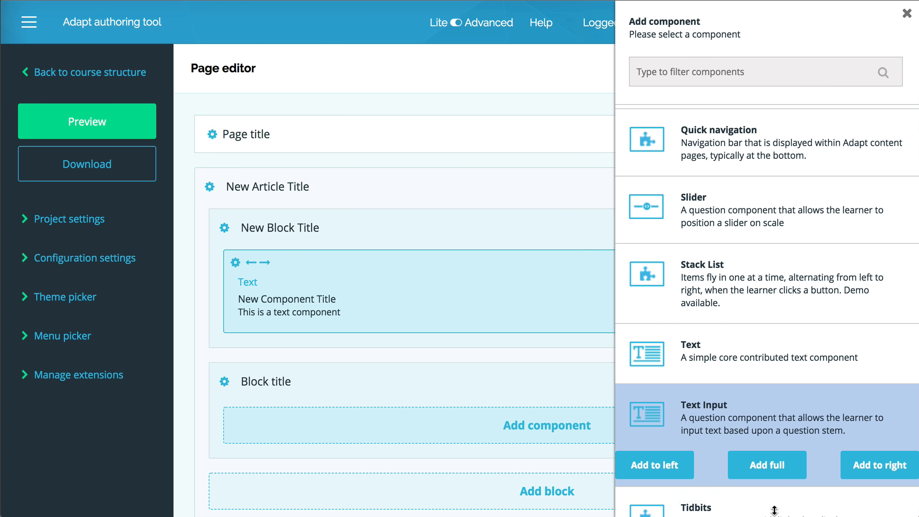
left_click(761, 462)
Step: Preview the course page to check the added Text Input block
left_click(123, 114)
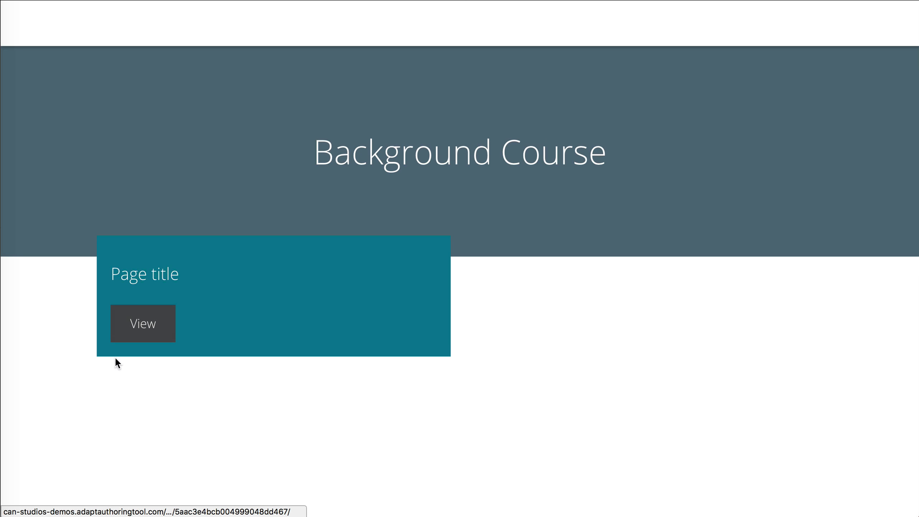
left_click(140, 317)
scroll(140, 309, "down", 10)
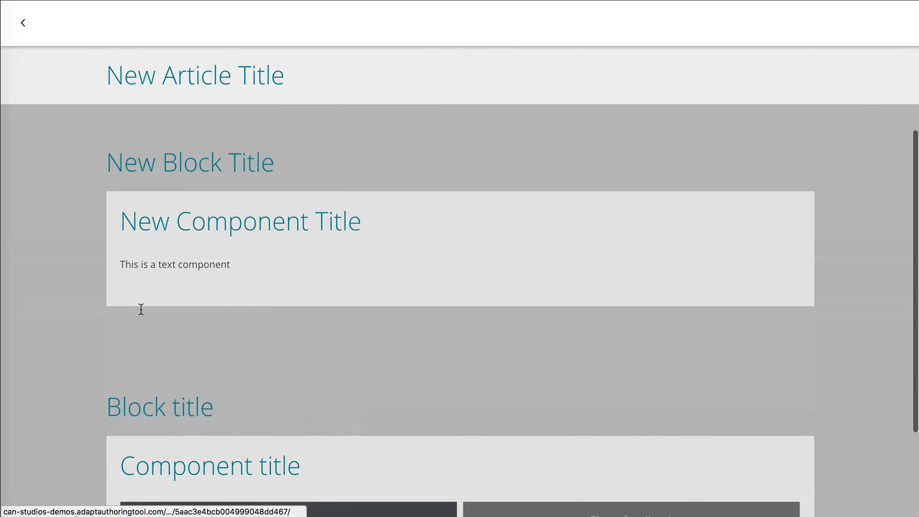
scroll(141, 310, "up", 10)
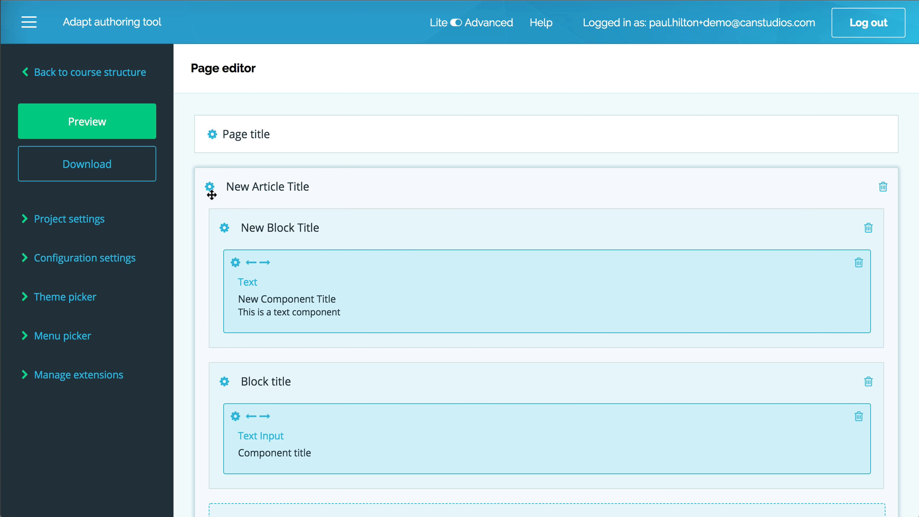
Step: Enable the Can Background extension for the course and return to the page editor
scroll(212, 195, "down", 3)
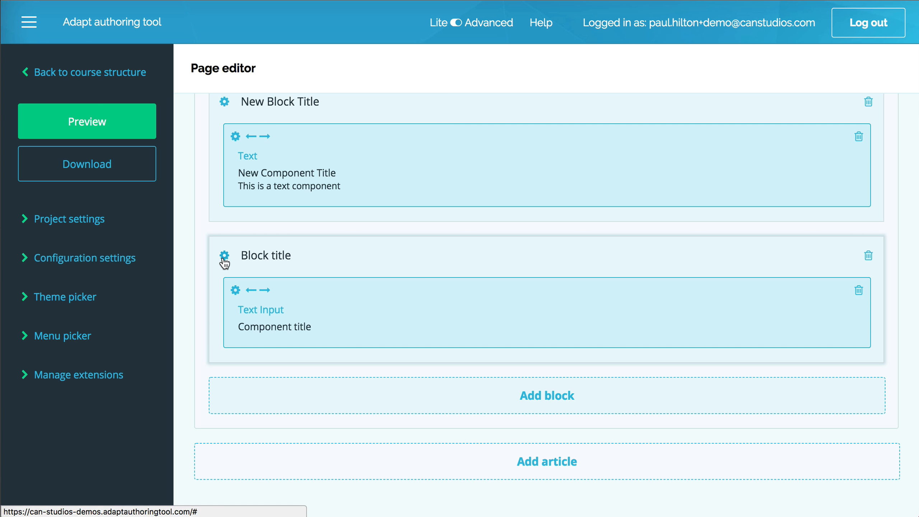
left_click(90, 388)
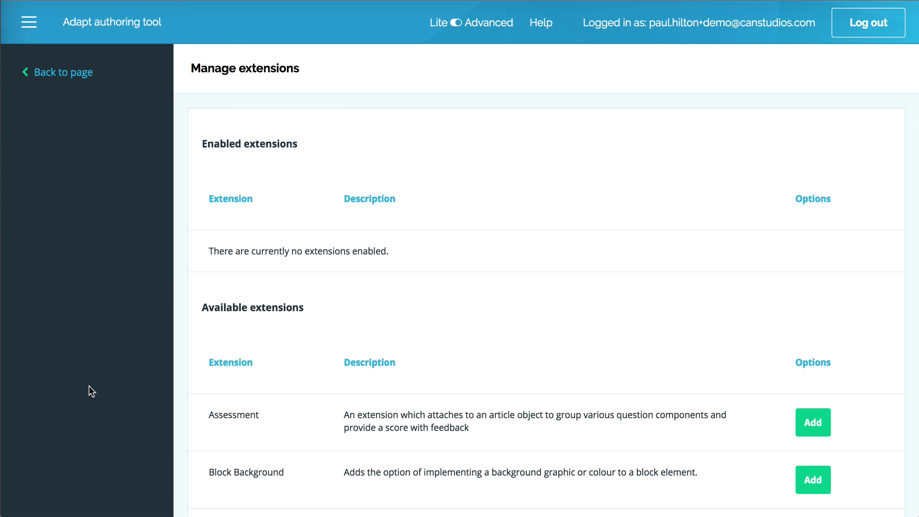
scroll(387, 408, "down", 8)
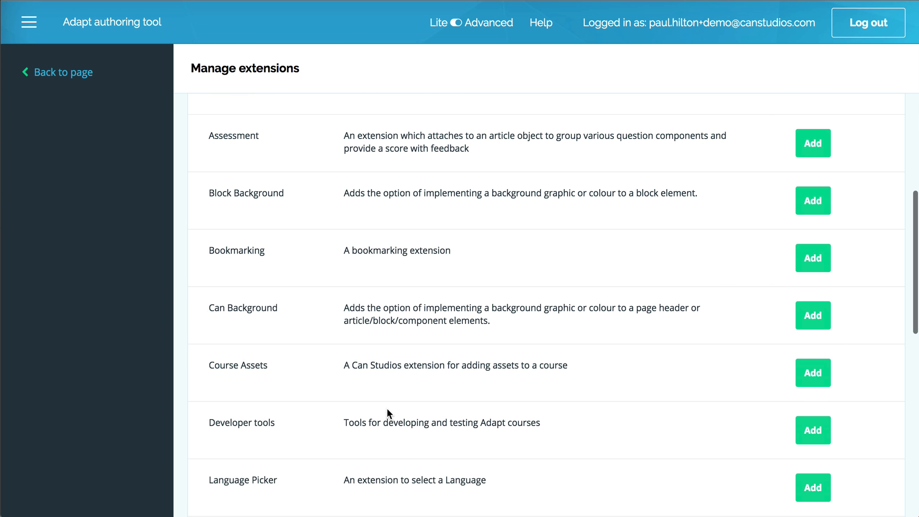
left_click(811, 315)
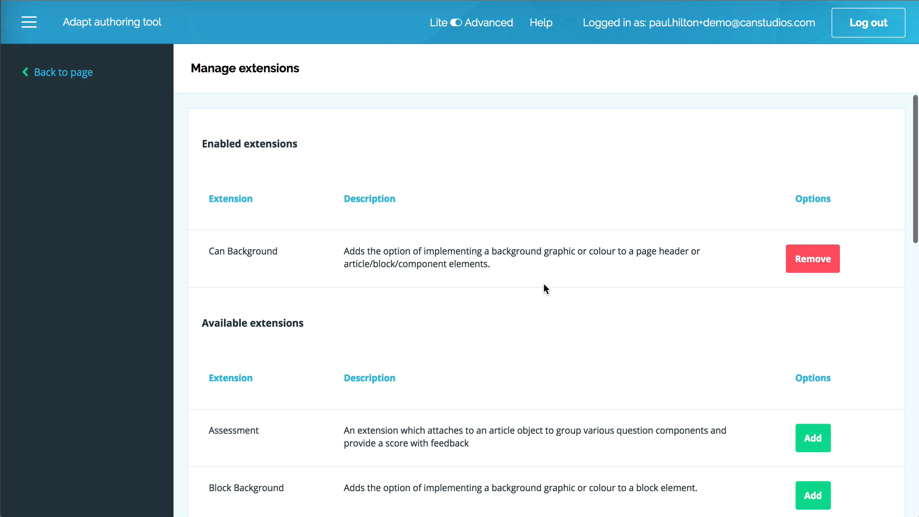
left_click(45, 77)
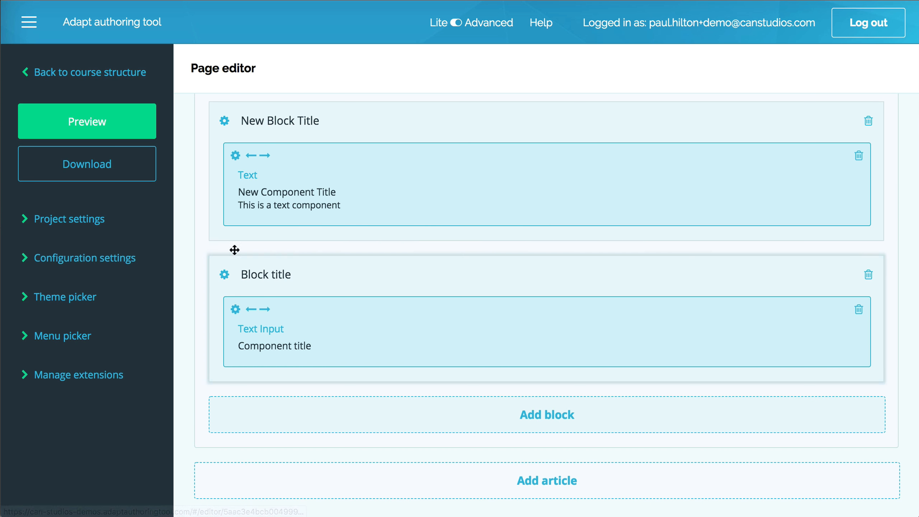
Step: Edit the New Block Title block, hide its General and Settings sections, and expand the Can Background options
scroll(219, 137, "up", 3)
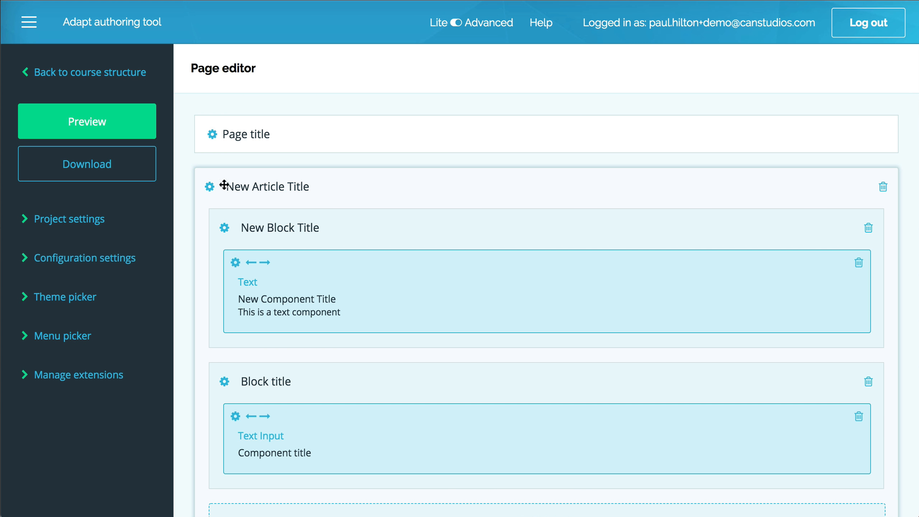
left_click(224, 227)
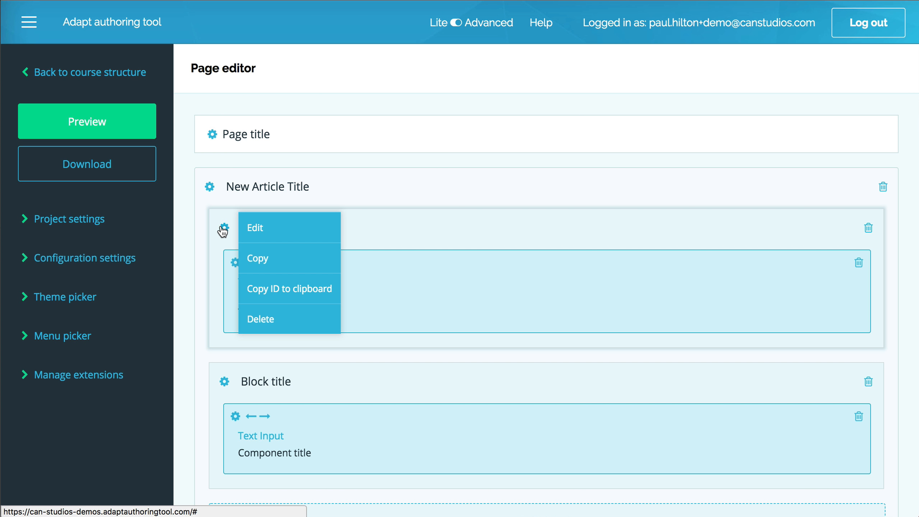
left_click(261, 229)
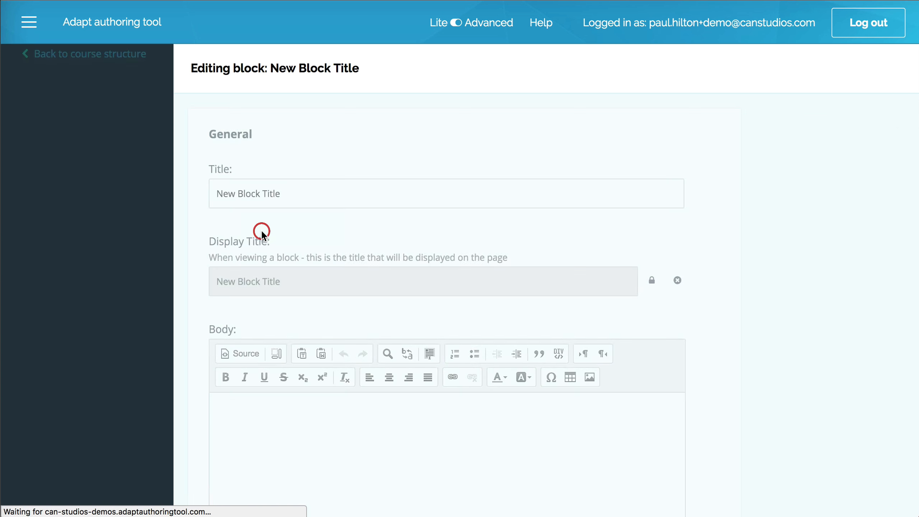
left_click(139, 218)
left_click(139, 177)
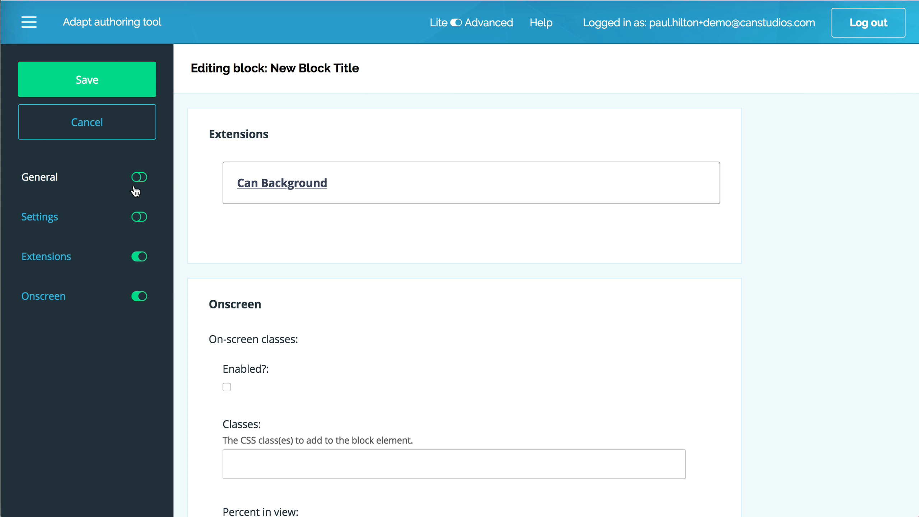
left_click(264, 184)
Step: Set the block's background to a dark red hex colour starting with #66 and save the block
scroll(220, 266, "down", 10)
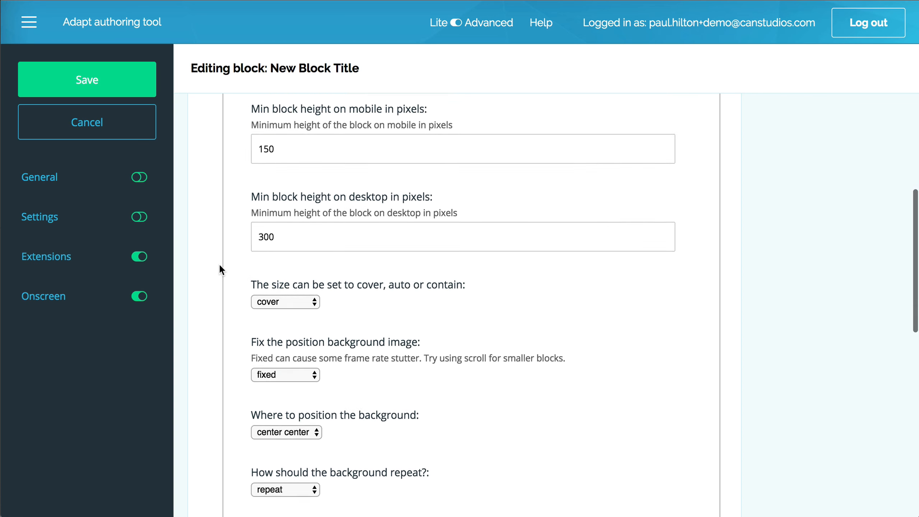
scroll(219, 266, "down", 10)
scroll(220, 266, "up", 9)
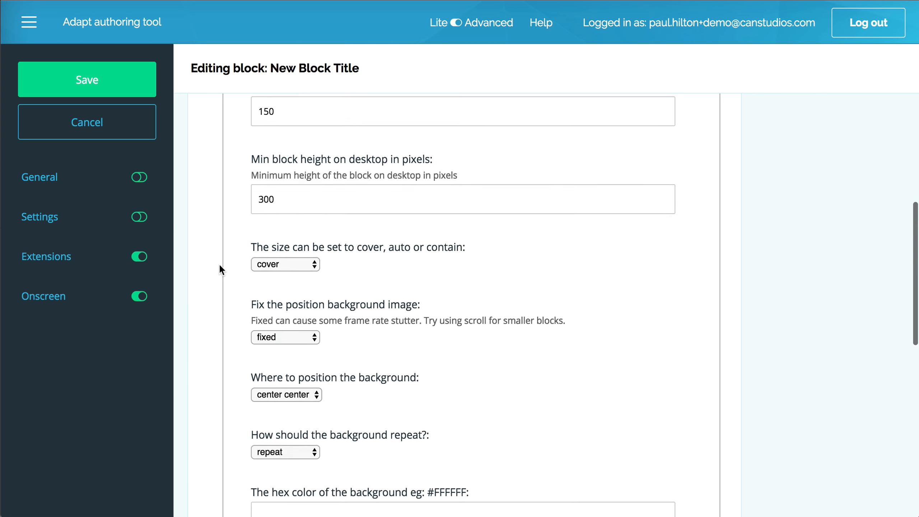
scroll(220, 266, "up", 5)
scroll(220, 266, "down", 9)
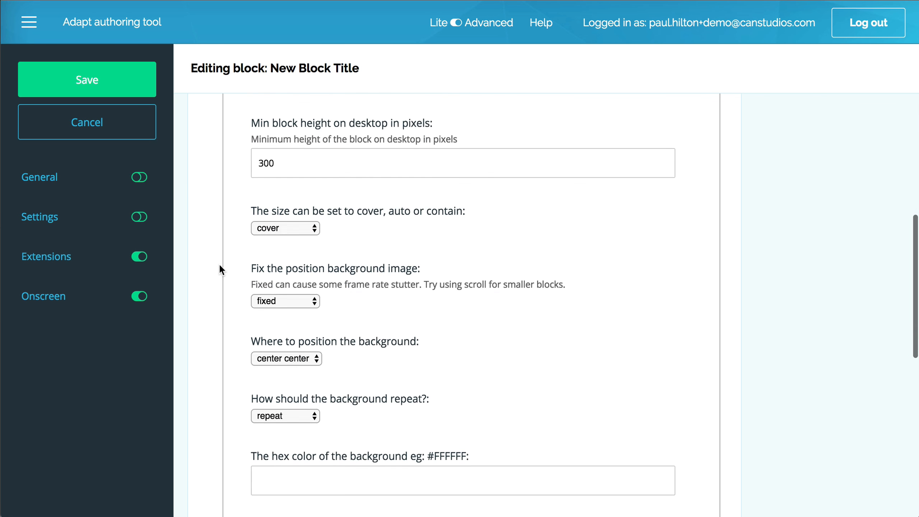
scroll(220, 266, "down", 5)
left_click(374, 325)
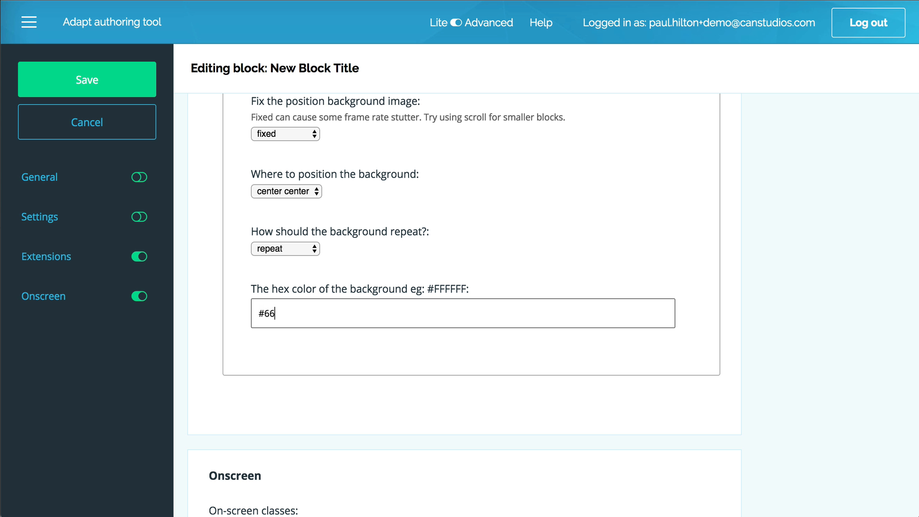
left_click(116, 85)
Step: Preview the course page and compare the background of the first block with that of the second
left_click(78, 137)
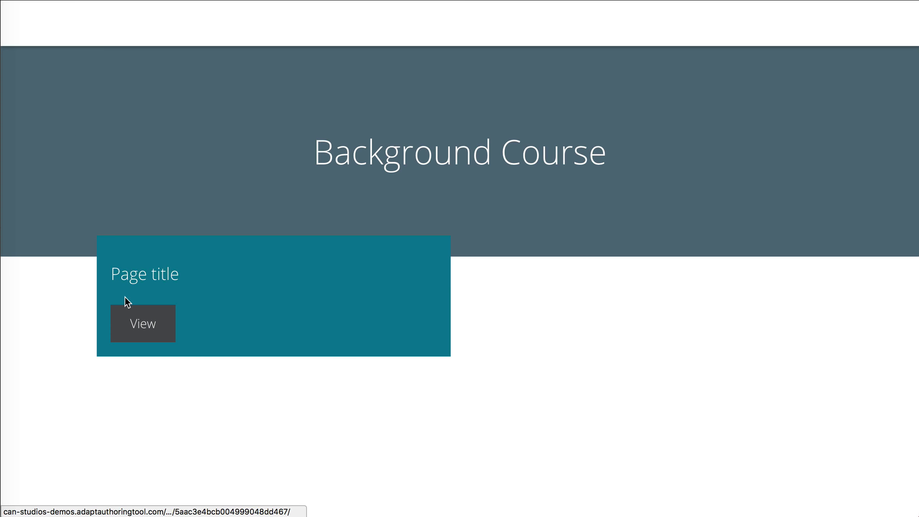
left_click(127, 321)
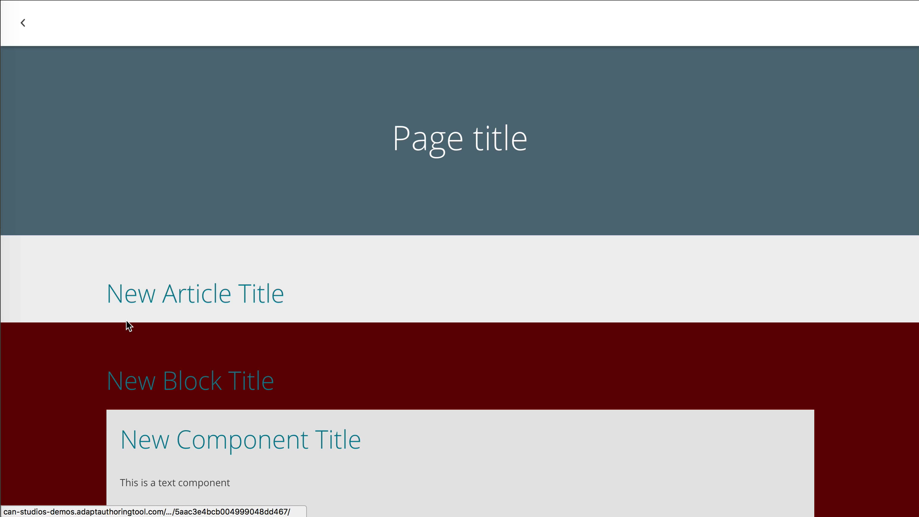
scroll(126, 321, "down", 3)
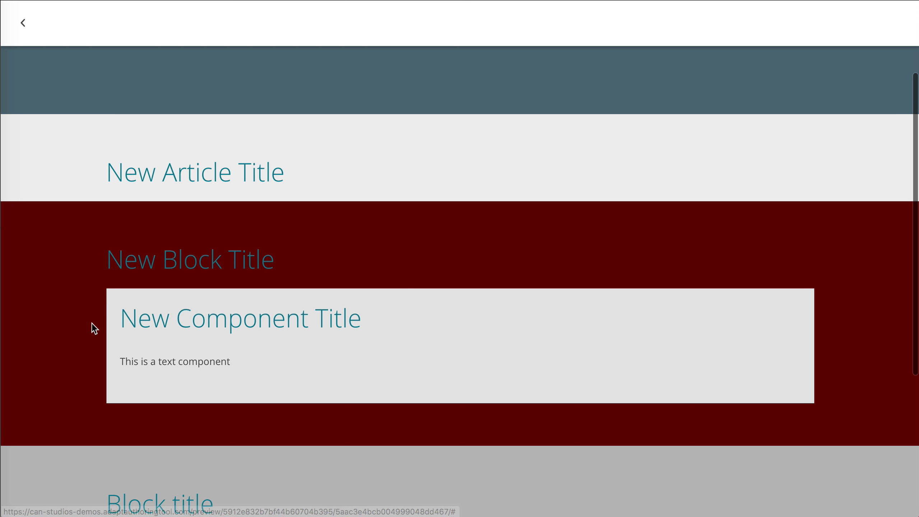
scroll(92, 323, "down", 5)
scroll(92, 324, "up", 4)
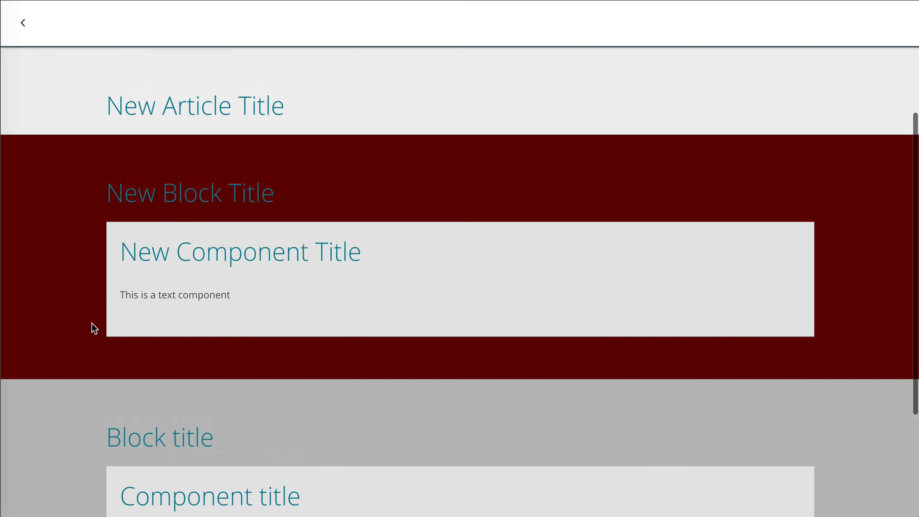
scroll(93, 324, "down", 4)
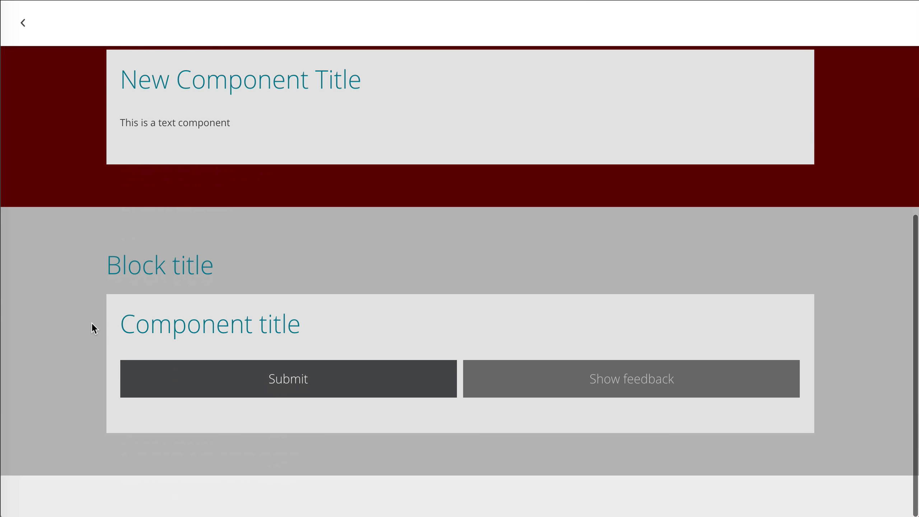
scroll(93, 328, "up", 3)
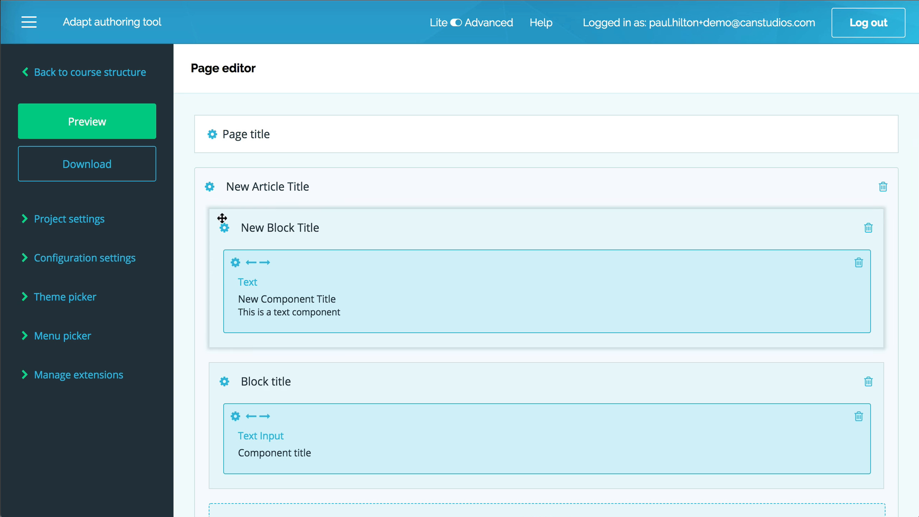
Step: Reopen the New Block Title block for editing, showing its Can Background options without the General and Settings sections
left_click(224, 227)
left_click(288, 230)
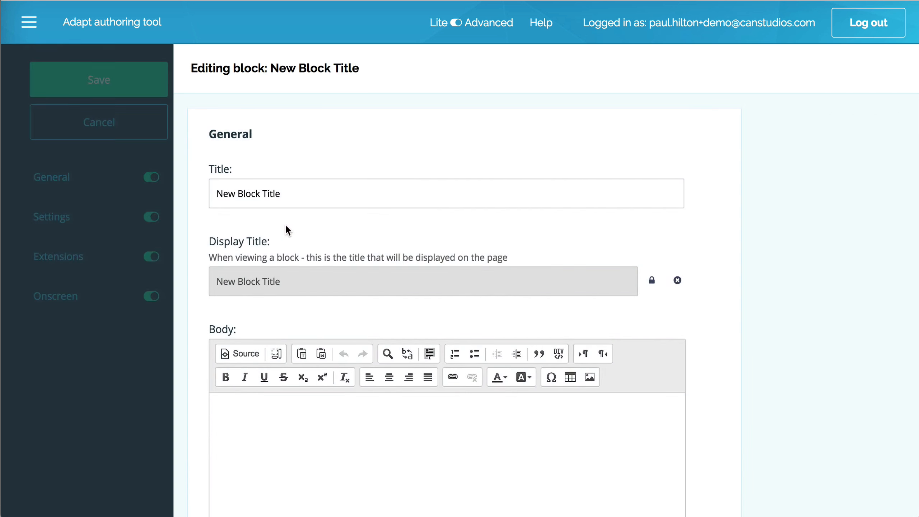
left_click(138, 216)
left_click(135, 180)
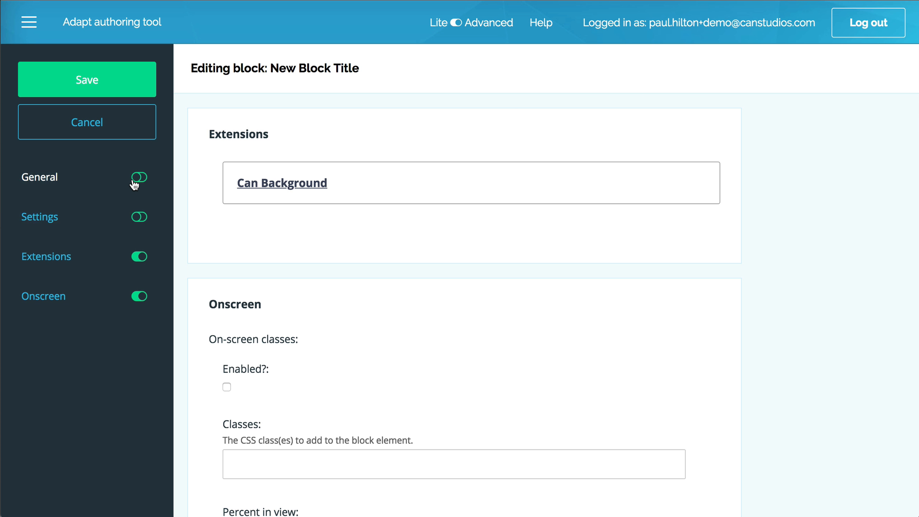
left_click(278, 183)
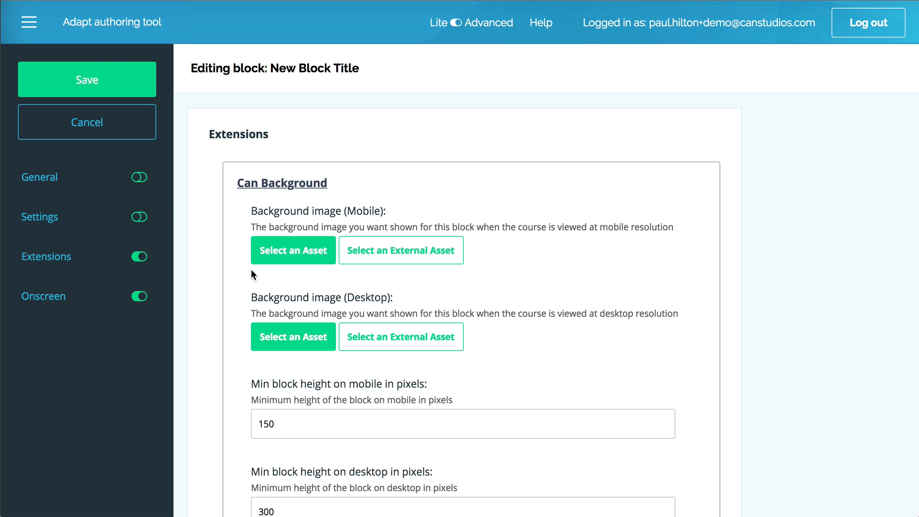
Step: Assign the 600x300-loughhead.jpg asset as the block's mobile background image
left_click(299, 249)
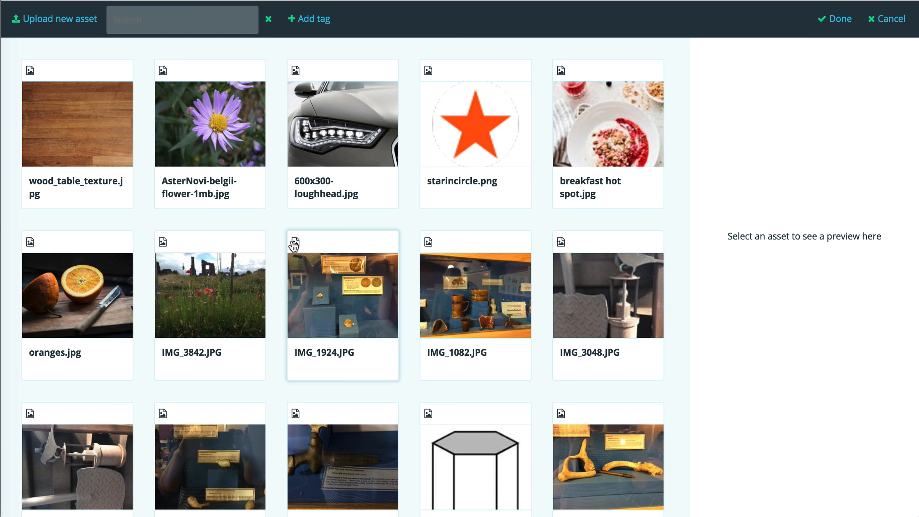
left_click(326, 155)
left_click(829, 22)
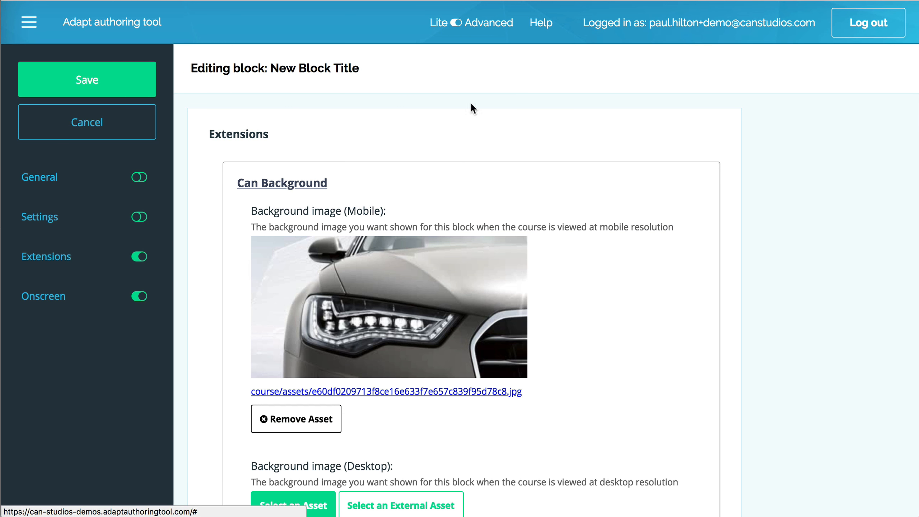
Step: Assign the 600x300-loughhead.jpg asset as the block's desktop background image and save the block
scroll(267, 403, "down", 3)
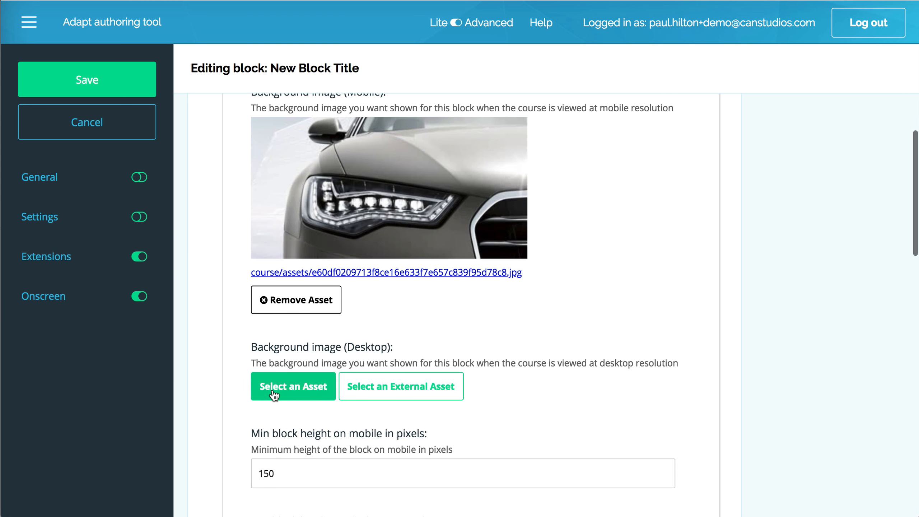
left_click(267, 398)
left_click(351, 144)
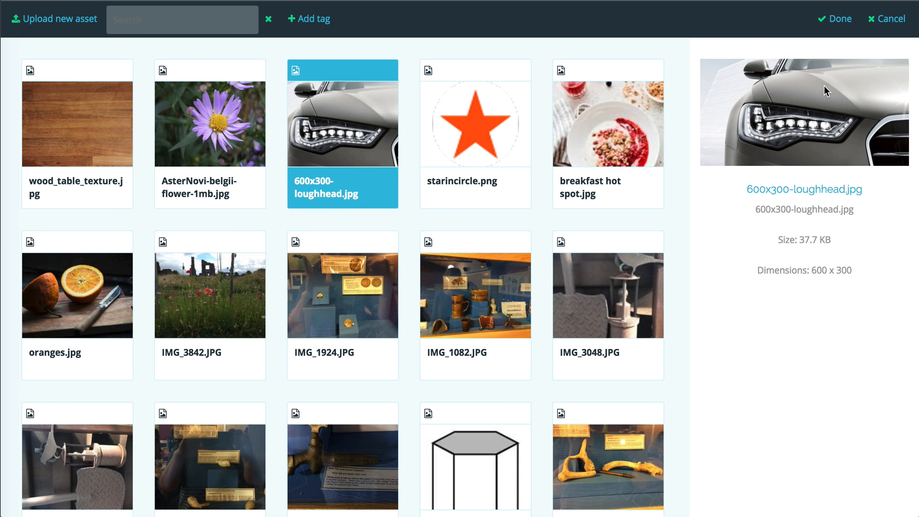
left_click(832, 19)
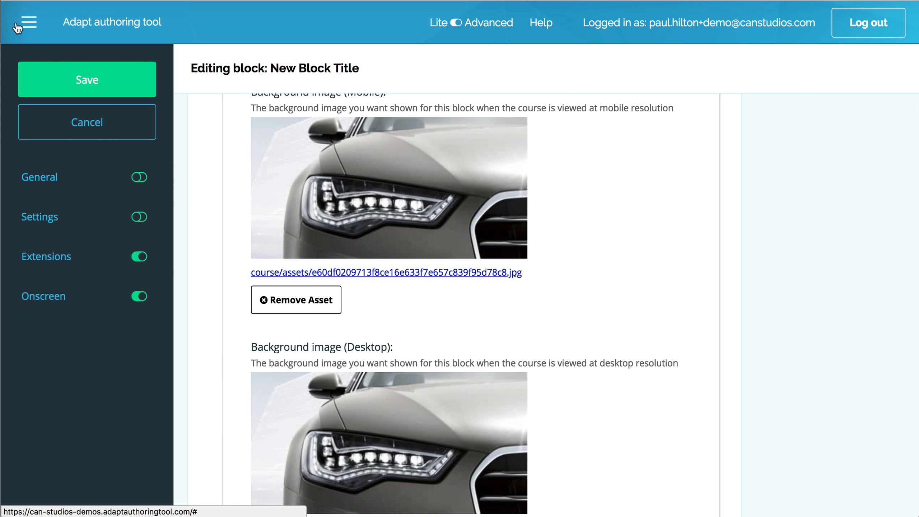
left_click(55, 85)
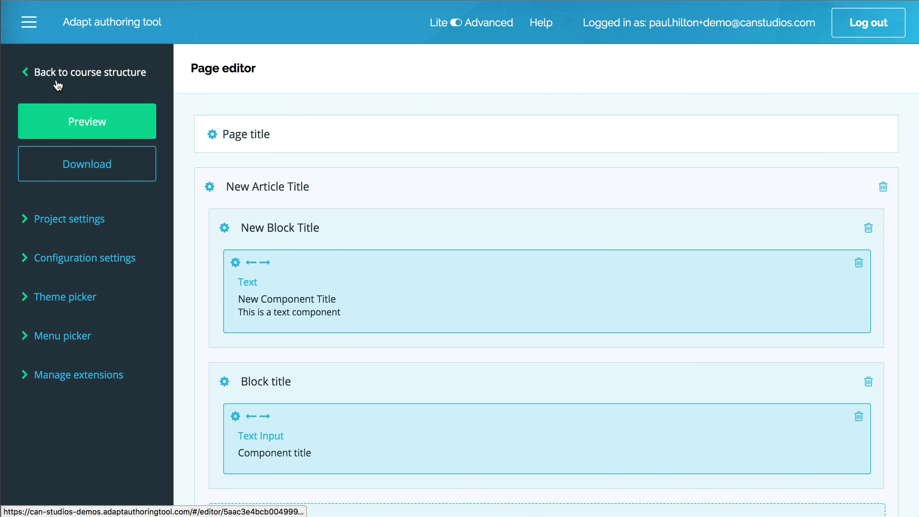
Step: Preview the course page and examine how the first block's background image behaves while the page scrolls
left_click(69, 111)
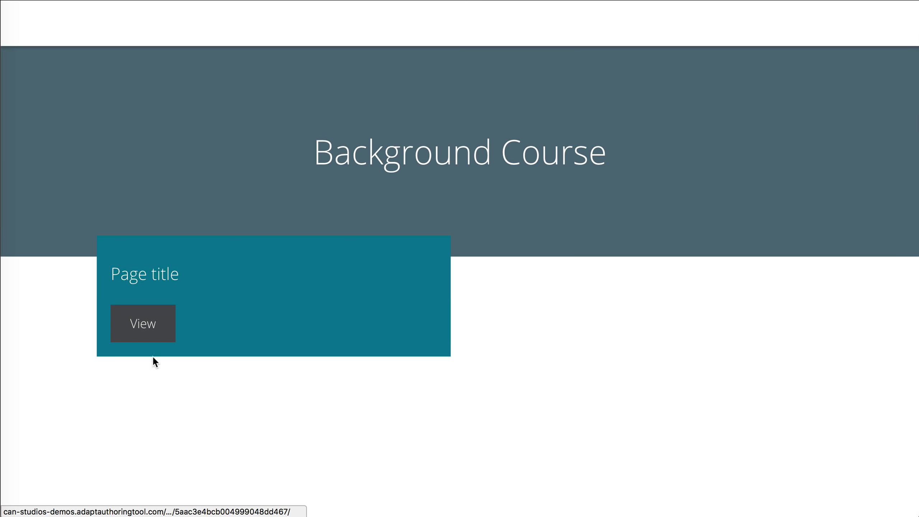
left_click(150, 328)
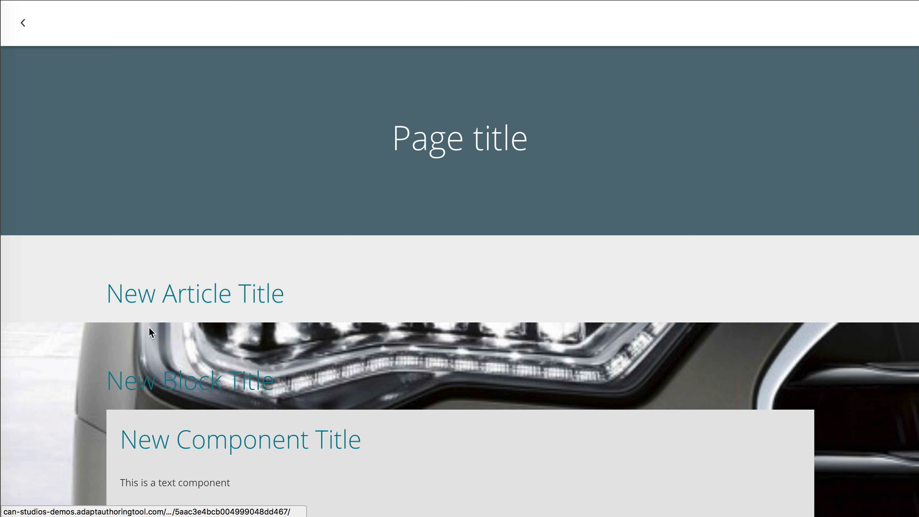
scroll(150, 329, "down", 5)
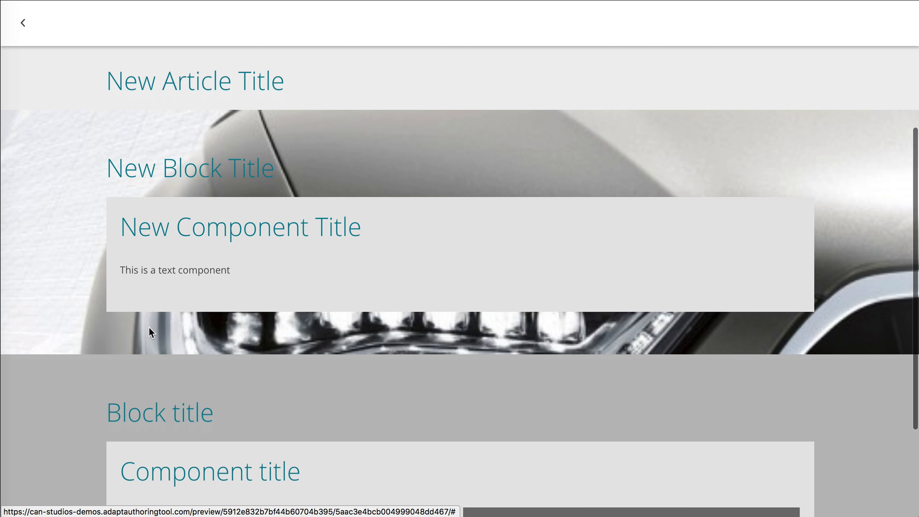
scroll(149, 330, "up", 3)
scroll(148, 326, "up", 3)
scroll(148, 327, "down", 6)
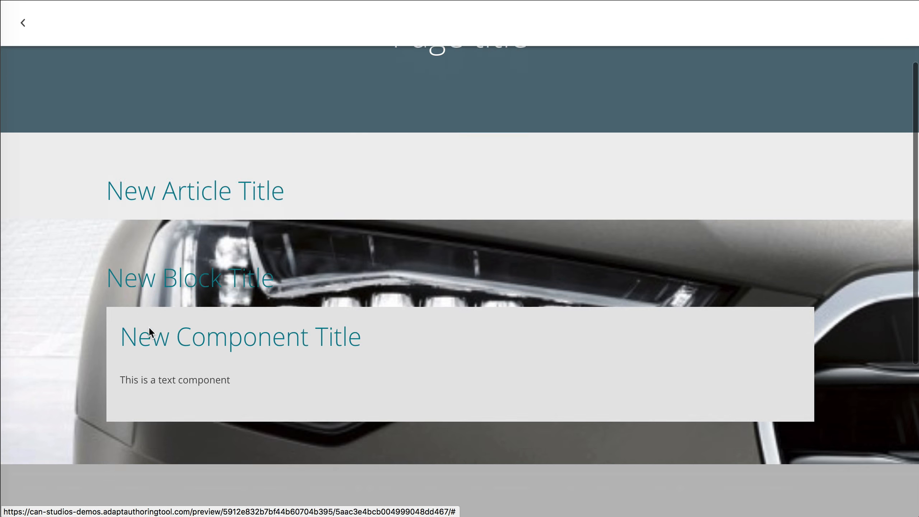
scroll(148, 326, "up", 5)
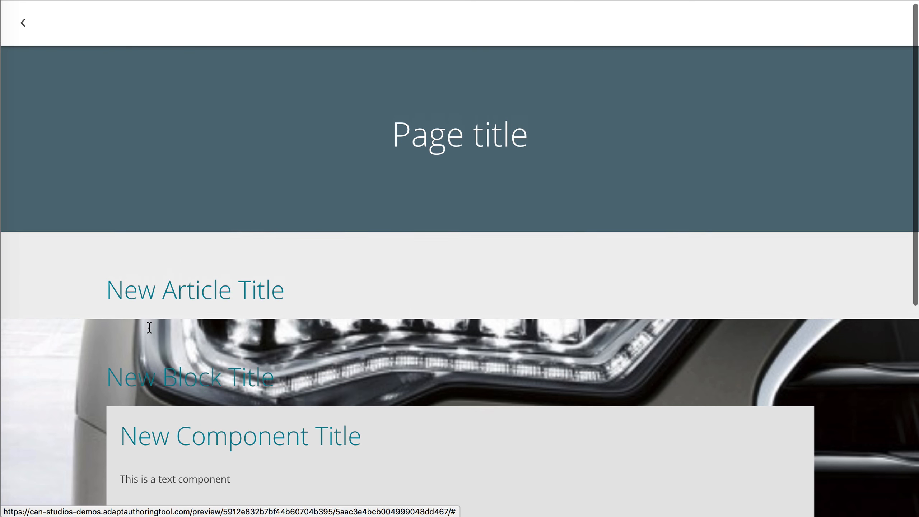
scroll(148, 326, "down", 2)
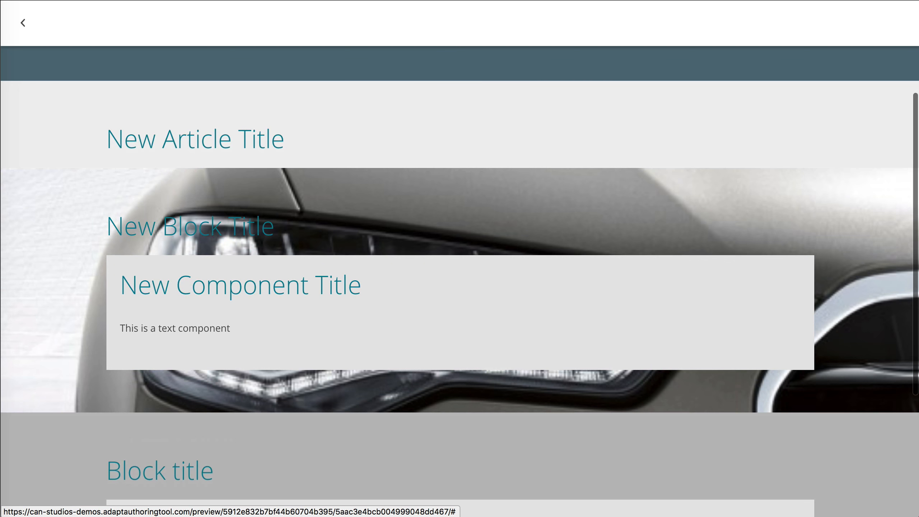
left_click(22, 23)
Step: Reopen the New Block Title block for editing with General and Settings hidden and its Can Background options expanded
left_click(225, 227)
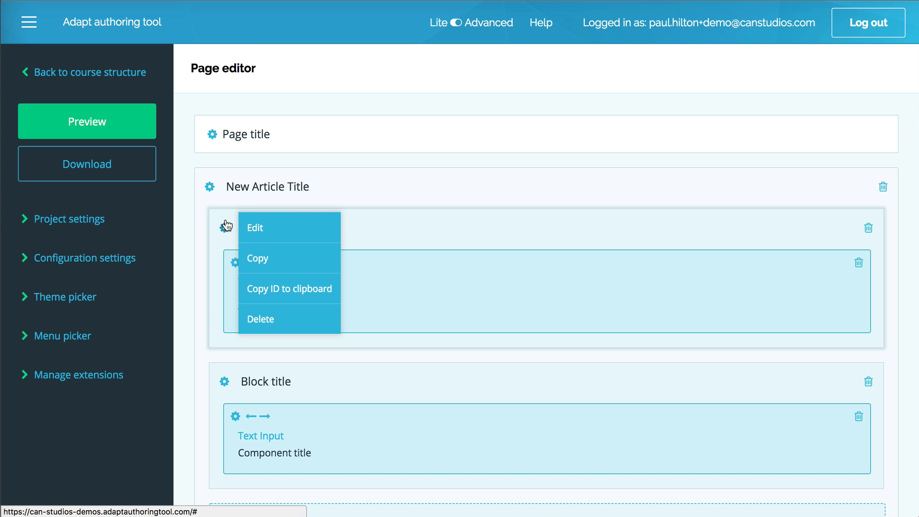
left_click(258, 228)
scroll(257, 210, "down", 10)
left_click(113, 187)
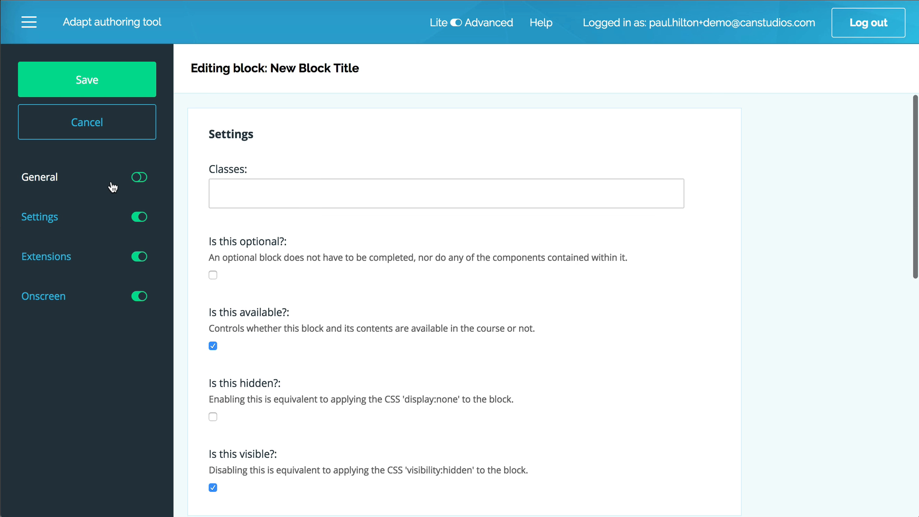
left_click(113, 218)
left_click(264, 191)
scroll(300, 342, "down", 8)
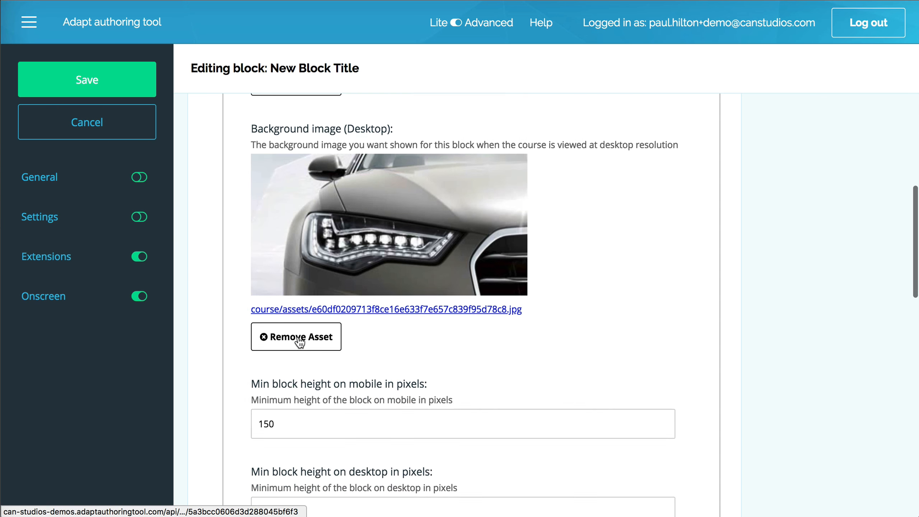
Step: Change the background image from fixed to scroll and set its size to auto after trying contain
scroll(300, 342, "down", 8)
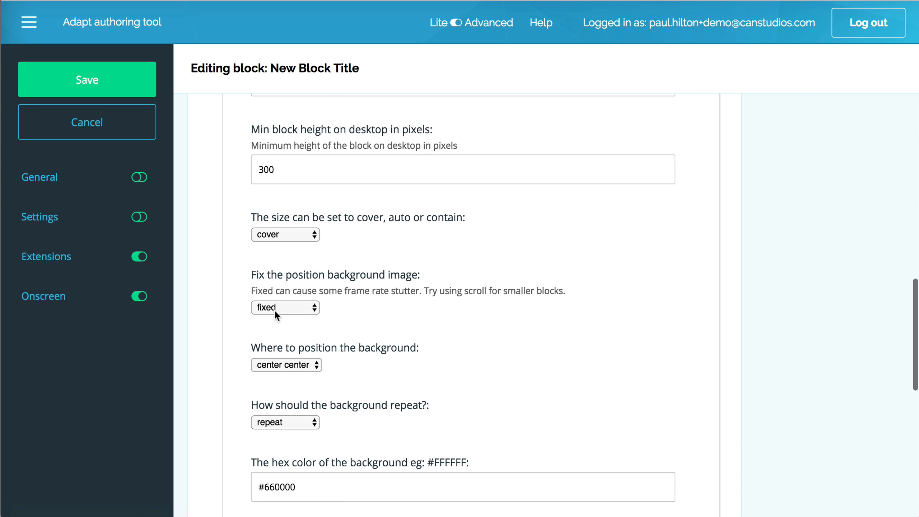
left_click(275, 311)
left_click(268, 318)
left_click(294, 221)
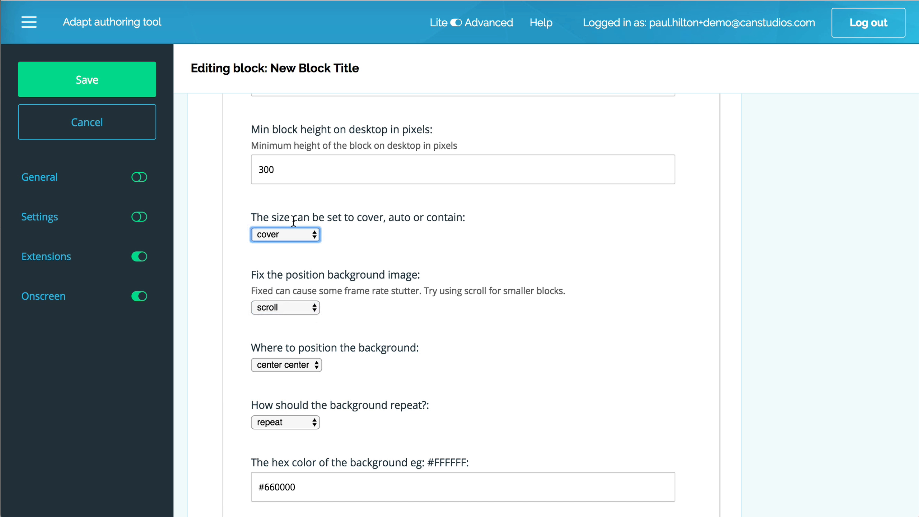
left_click(286, 235)
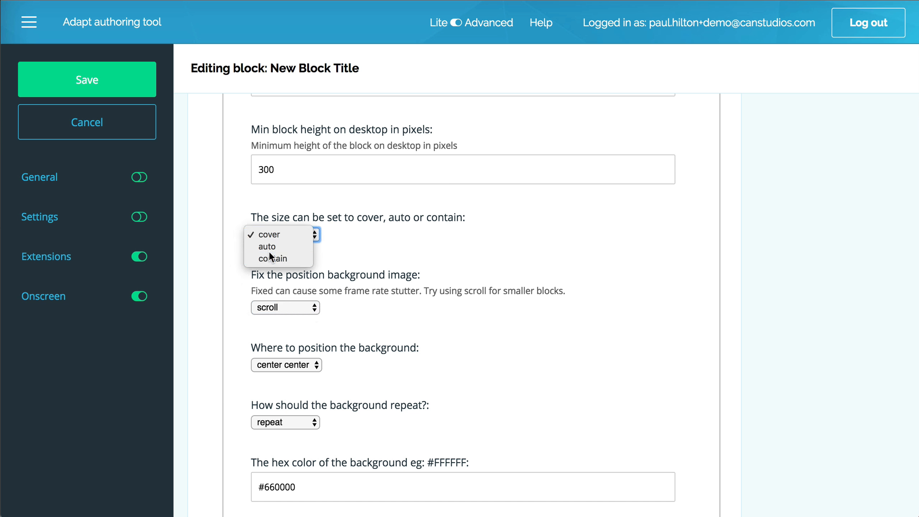
left_click(269, 251)
left_click(280, 237)
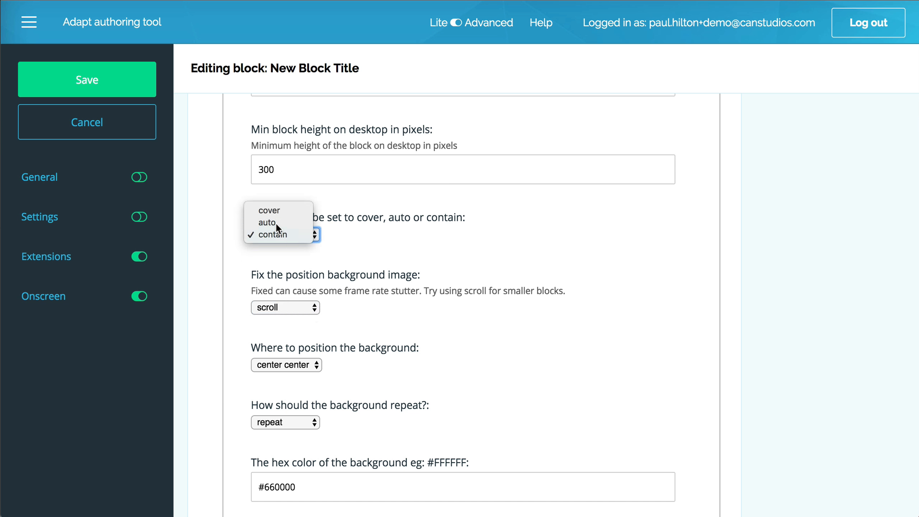
left_click(276, 223)
Step: Set the block's background position to right bottom, keep its repeat option at repeat, and save the block
left_click(322, 361)
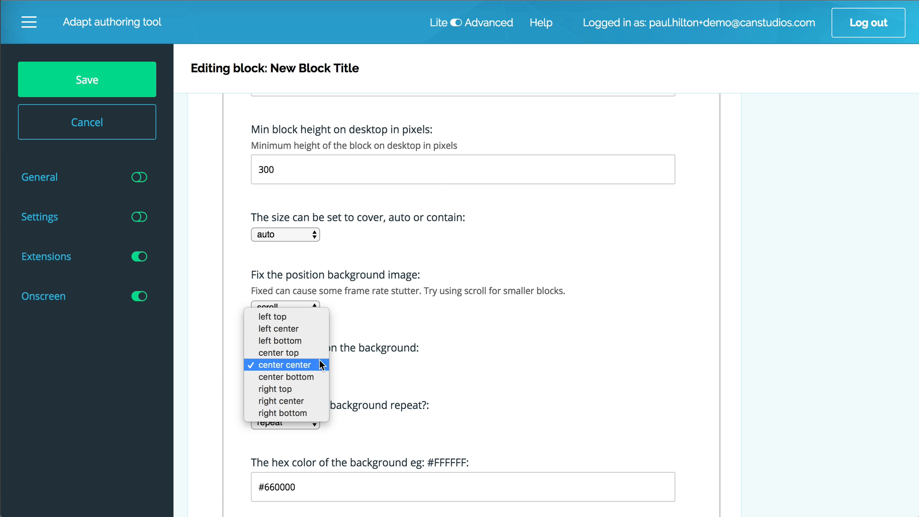
left_click(279, 311)
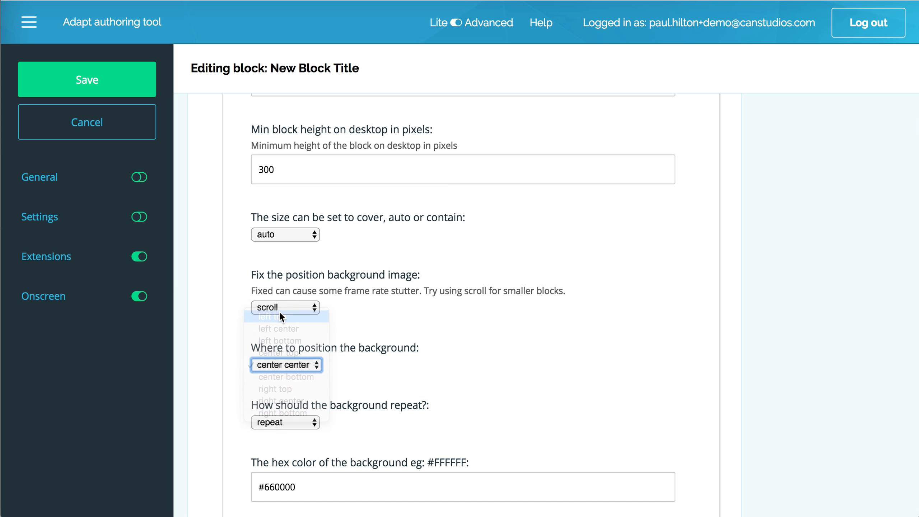
left_click(272, 365)
left_click(277, 457)
left_click(281, 422)
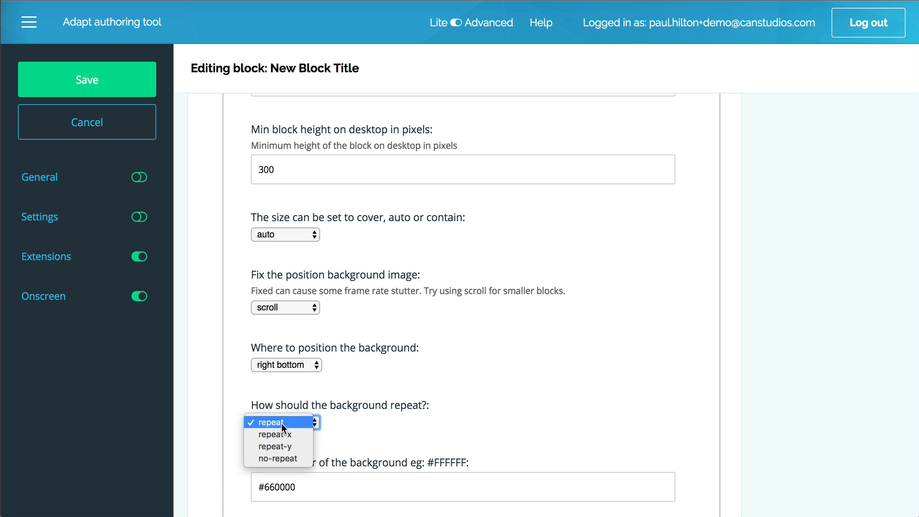
left_click(333, 441)
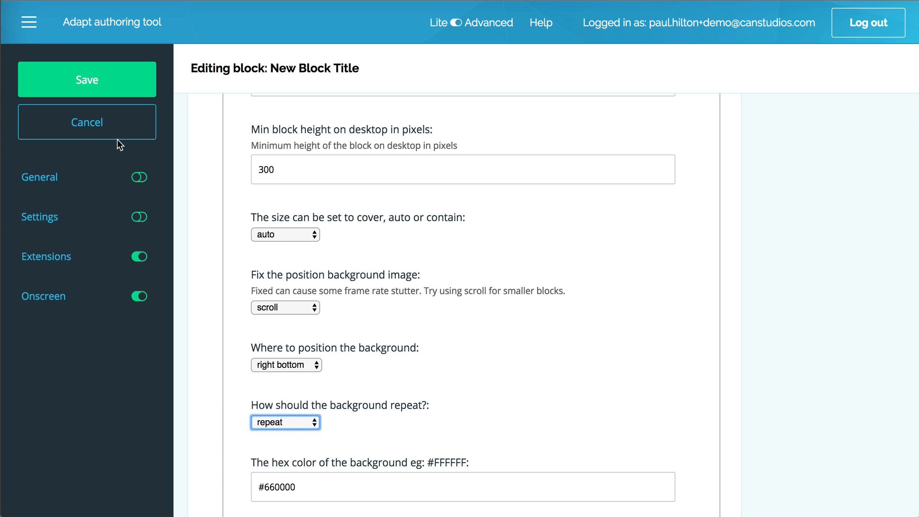
left_click(93, 91)
Step: Preview the course page again and check the first block's background image against the component in front of it
left_click(94, 123)
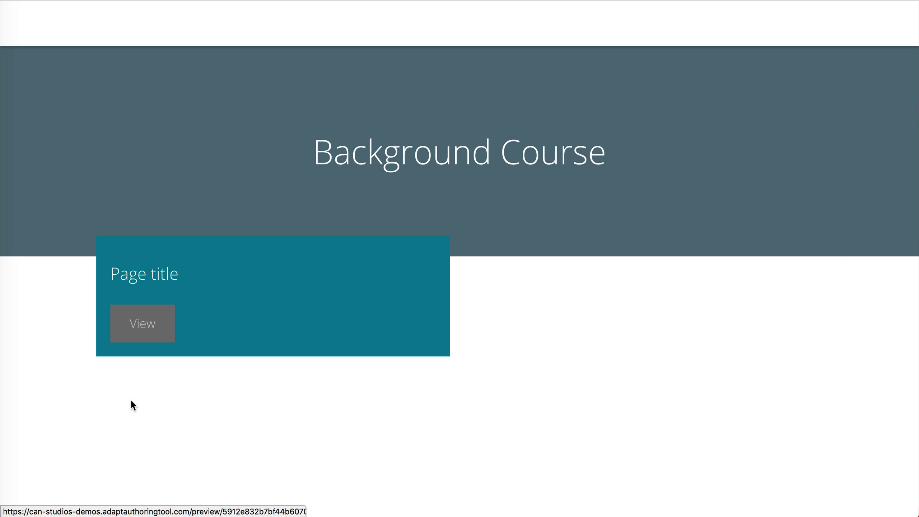
left_click(141, 322)
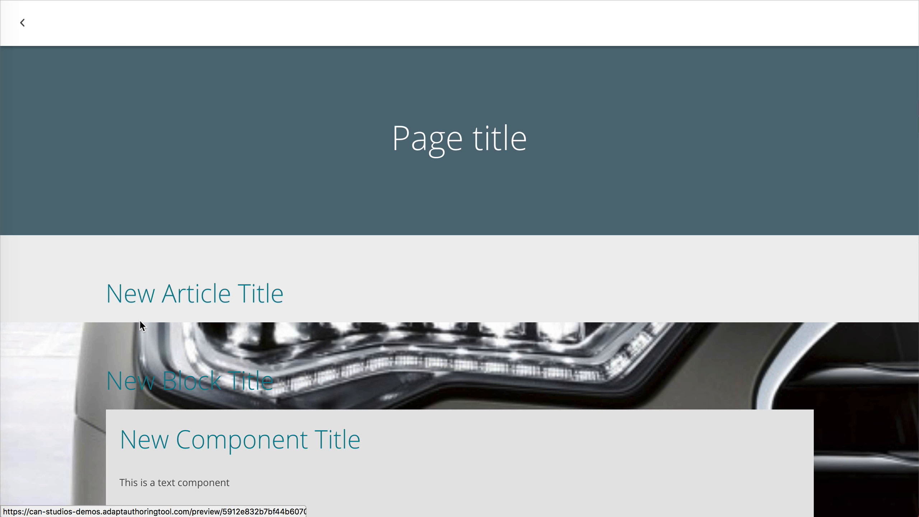
scroll(140, 319, "down", 5)
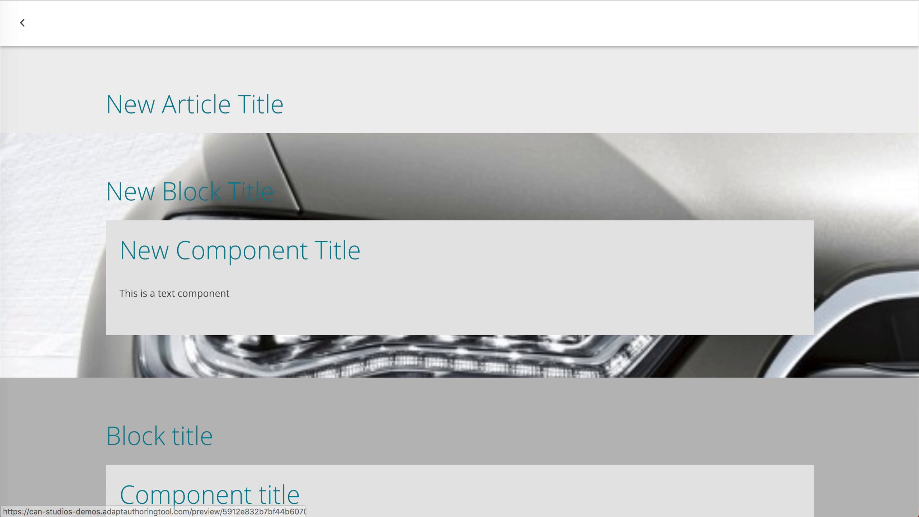
left_click(267, 0)
Step: Open the New Component Title text component for editing, hide General, Properties and Settings, and expand its Can Background options
left_click(237, 265)
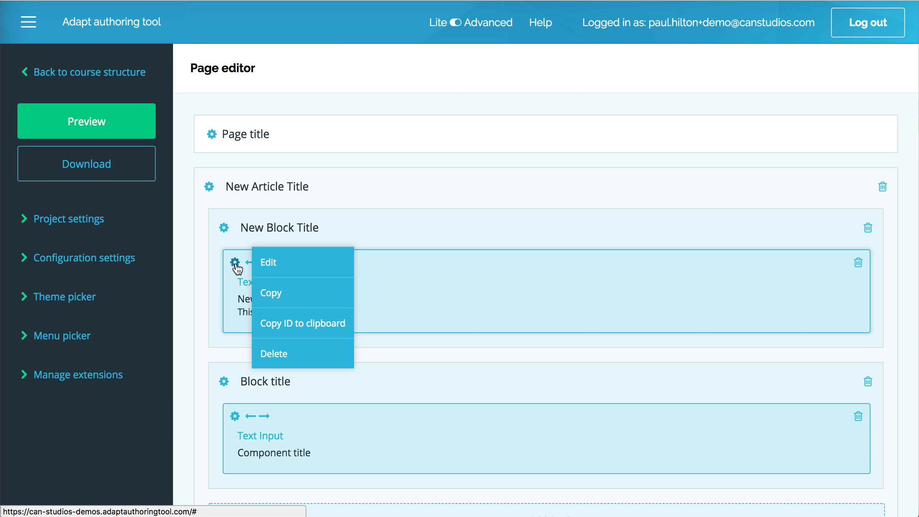
left_click(264, 263)
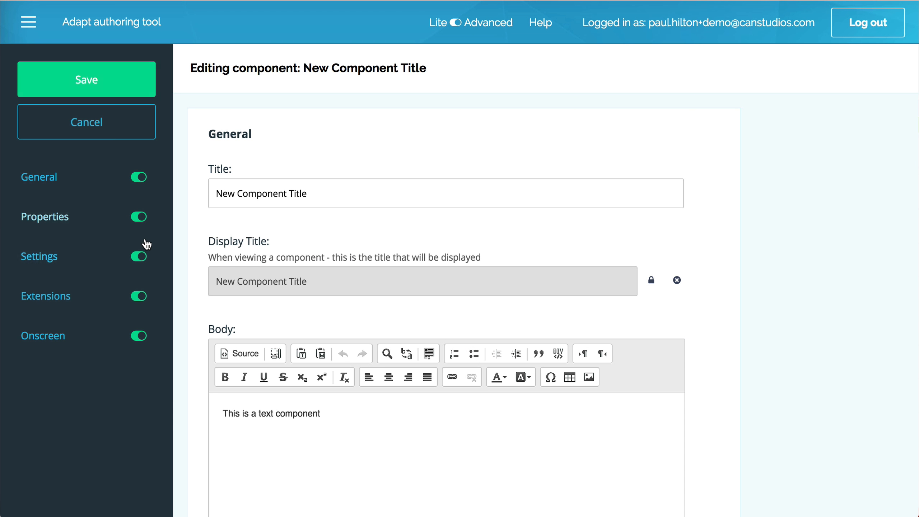
left_click(140, 256)
left_click(140, 216)
left_click(139, 177)
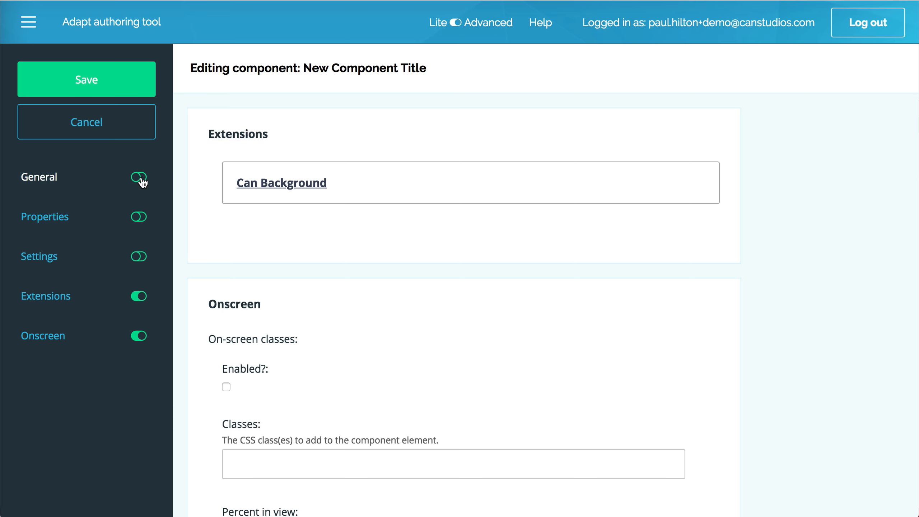
left_click(257, 183)
Step: Locate the background hex colour field among the component's Can Background options
scroll(308, 497, "down", 10)
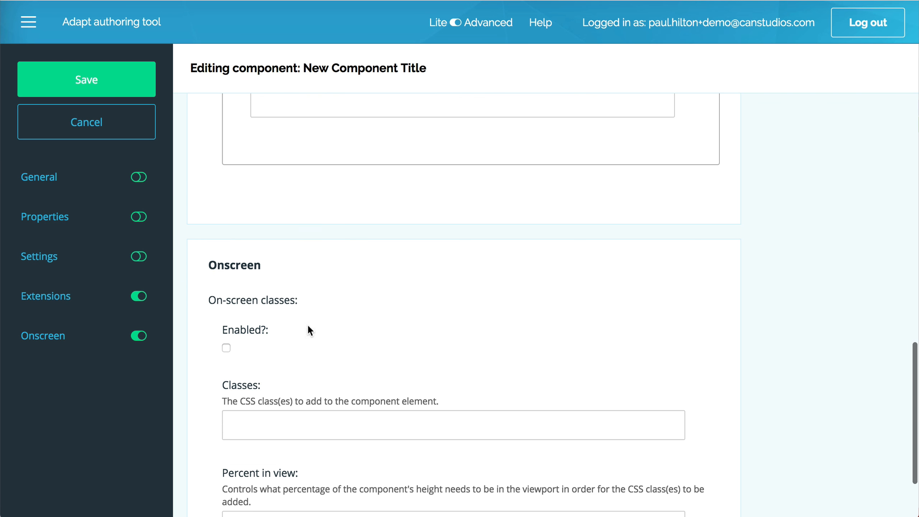
scroll(307, 324, "up", 4)
left_click_drag(257, 221, 371, 231)
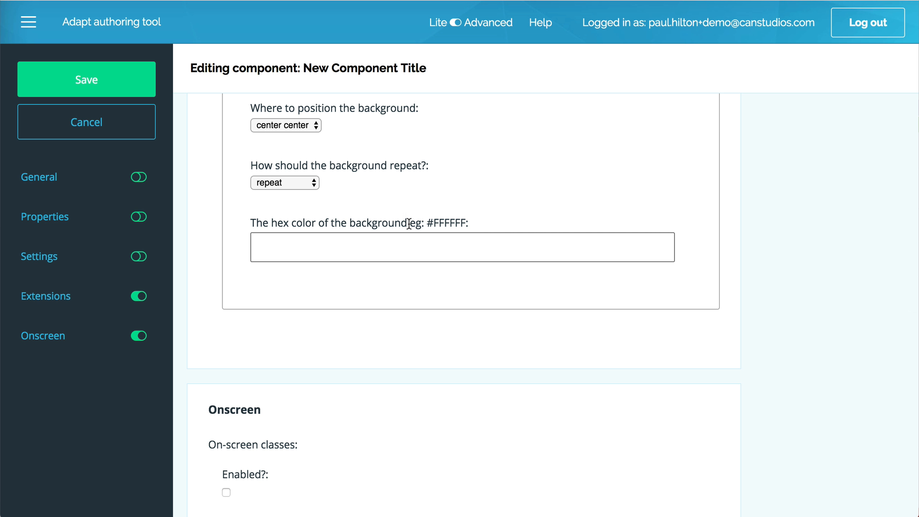